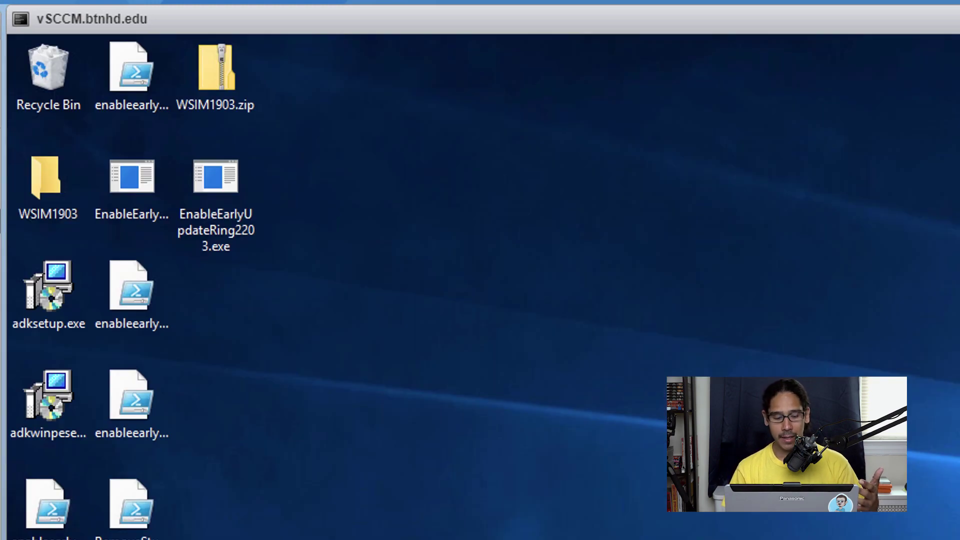
Launch Control Panel from Start search and go to Programs and Features.
{"action": "key", "text": "super"}
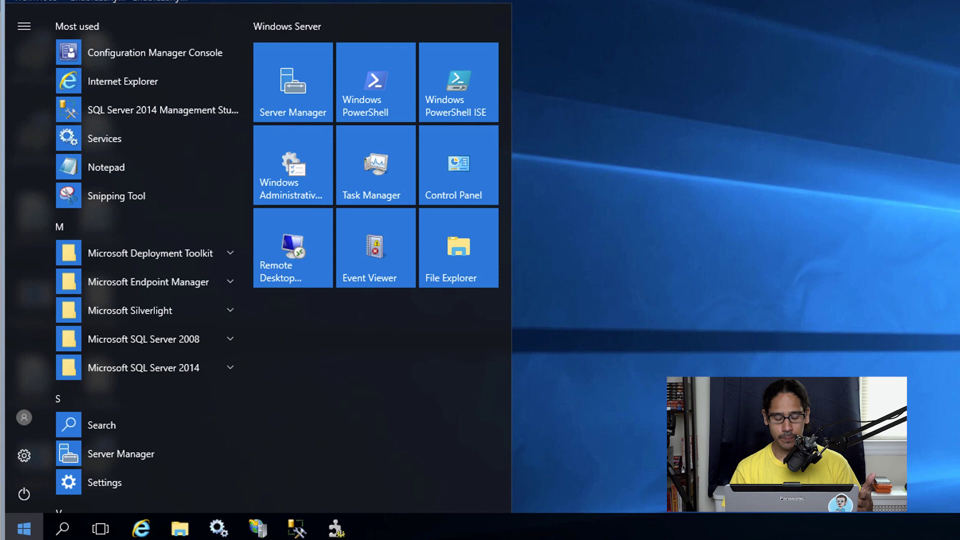
{"action": "type", "text": "control"}
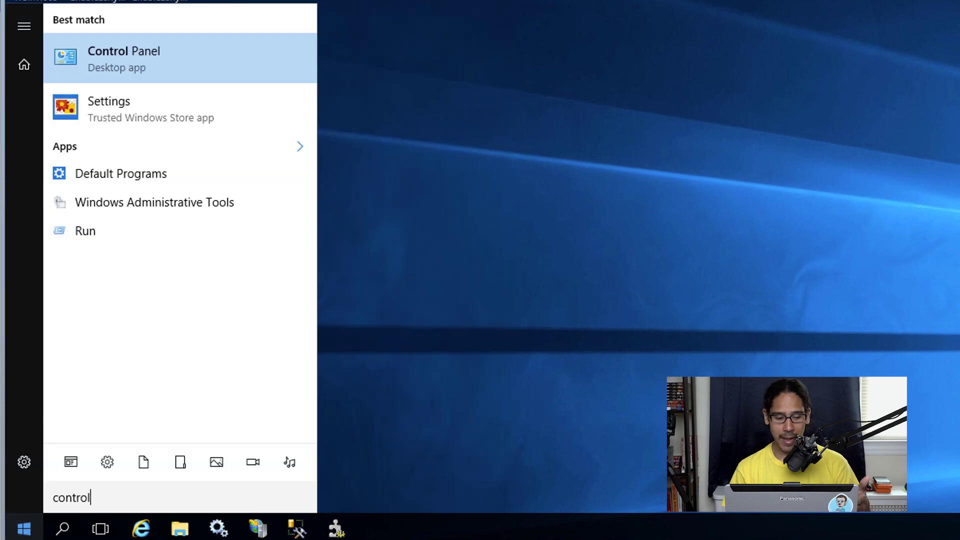
{"action": "key", "text": "Return"}
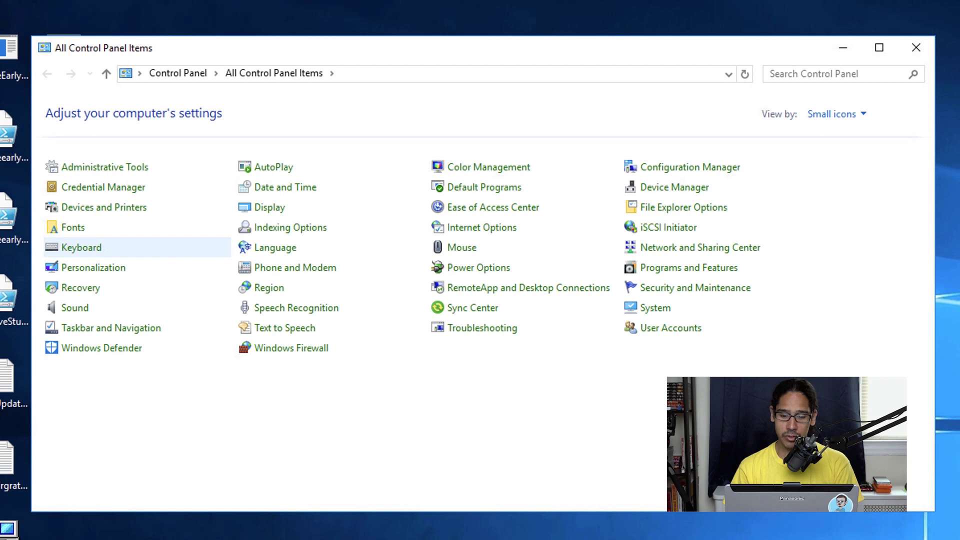
{"action": "left_click", "coordinate": [688, 267]}
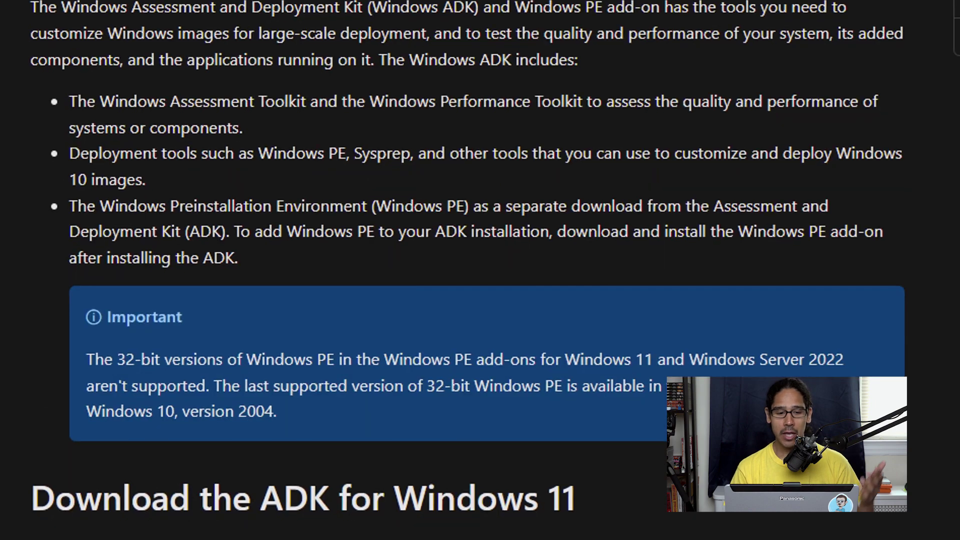
Scroll the Microsoft Learn ADK page down to the Windows ADK download section.
{"action": "scroll", "coordinate": [480, 270], "scroll_direction": "down", "scroll_amount": 3}
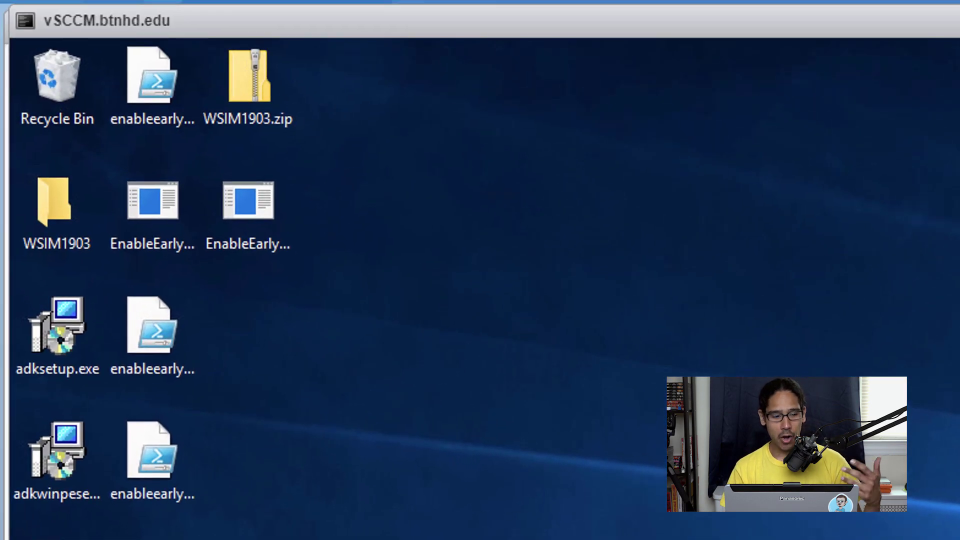
Extract EnableEarlyUpdateRing2203.exe to the Desktop, producing enableearlyupdatering2203.ps1.
{"action": "left_click", "coordinate": [248, 210]}
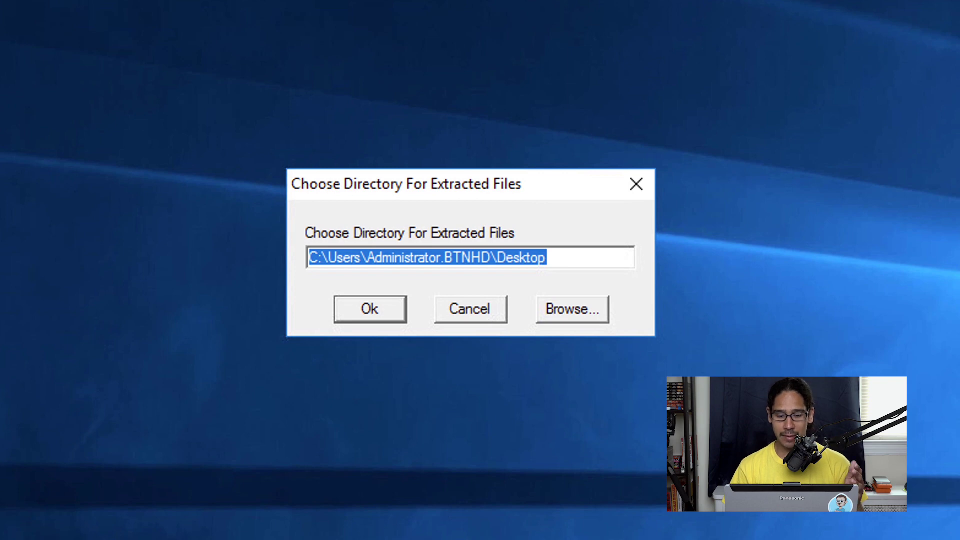
{"action": "key", "text": "Return"}
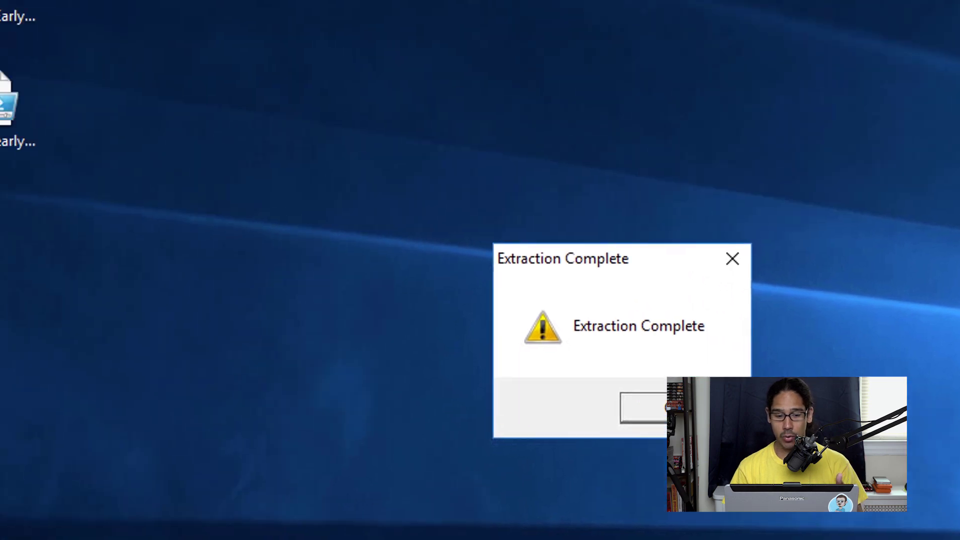
{"action": "key", "text": "Return"}
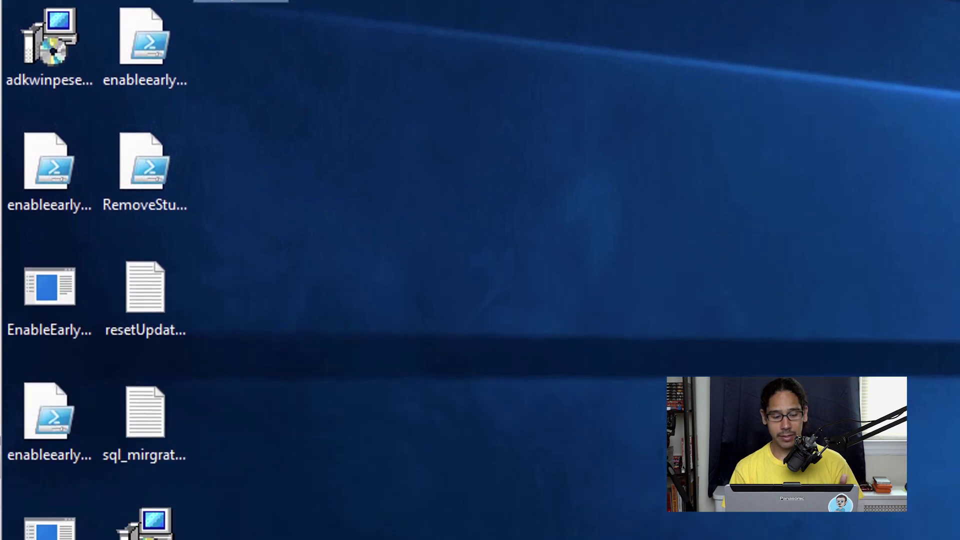
Launch PowerShell ISE as administrator and load enableearlyupdatering2203.ps1 into the editor.
{"action": "key", "text": "super"}
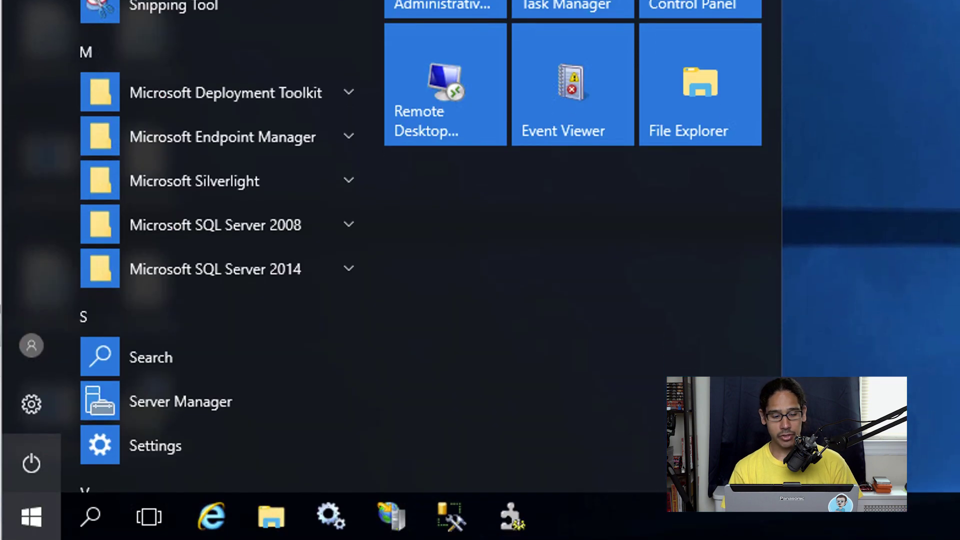
{"action": "type", "text": "windows powershe"}
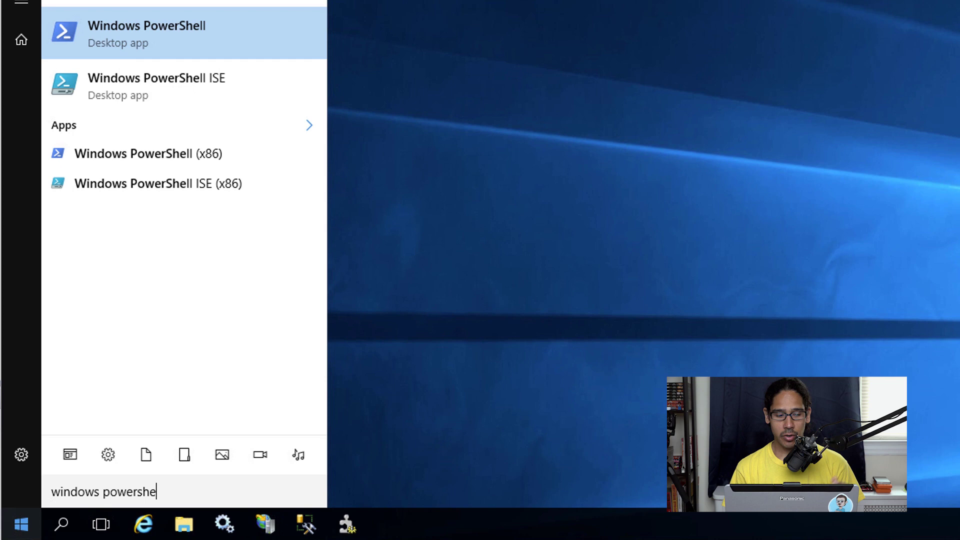
{"action": "right_click", "coordinate": [172, 83]}
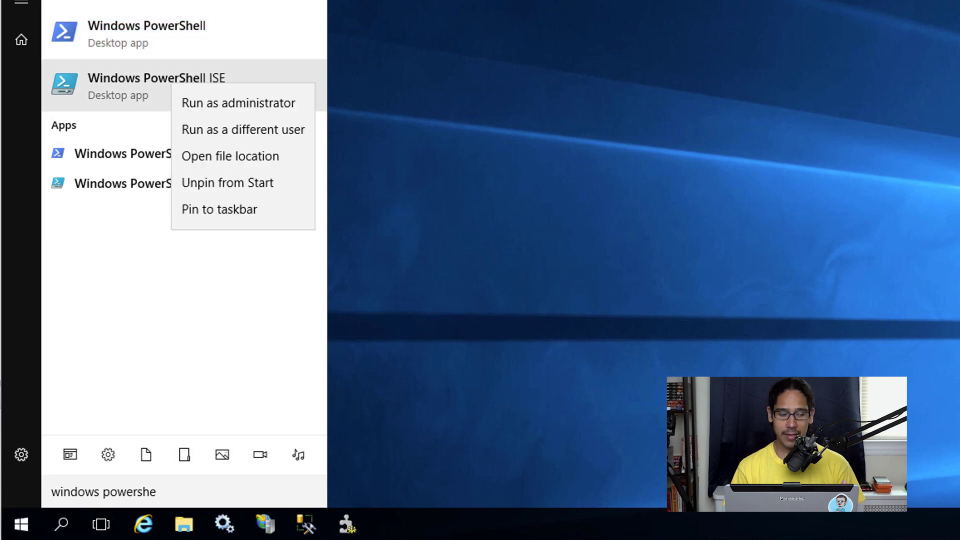
{"action": "left_click", "coordinate": [238, 103]}
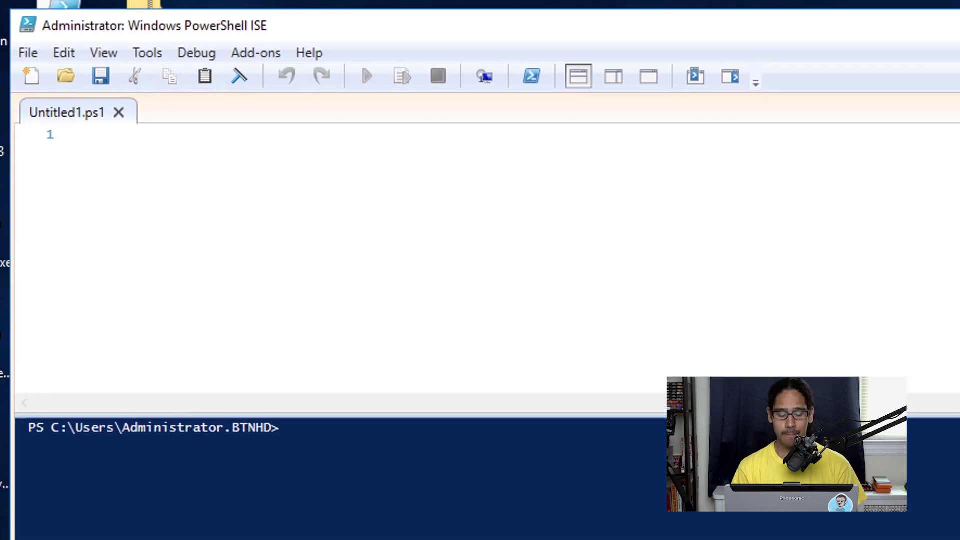
{"action": "key", "text": "ctrl+o"}
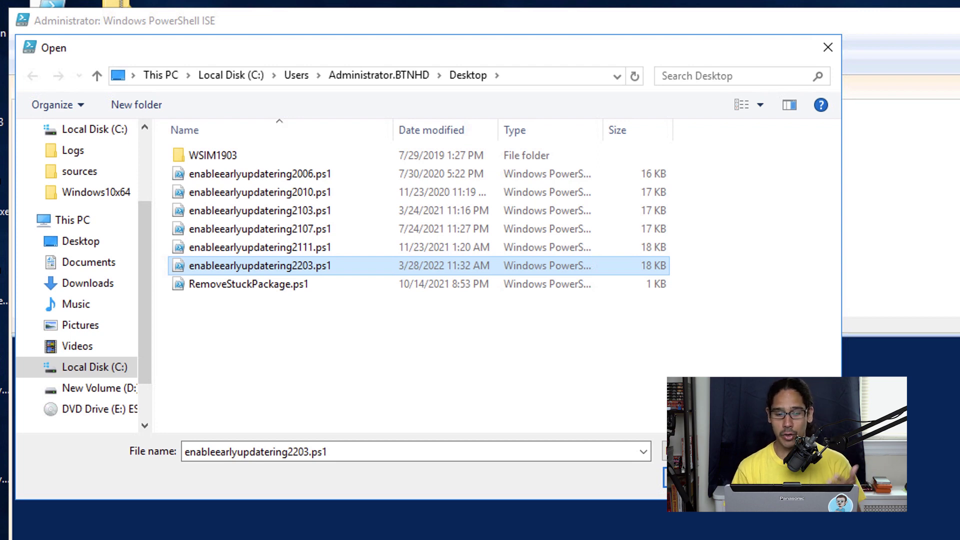
{"action": "key", "text": "Return"}
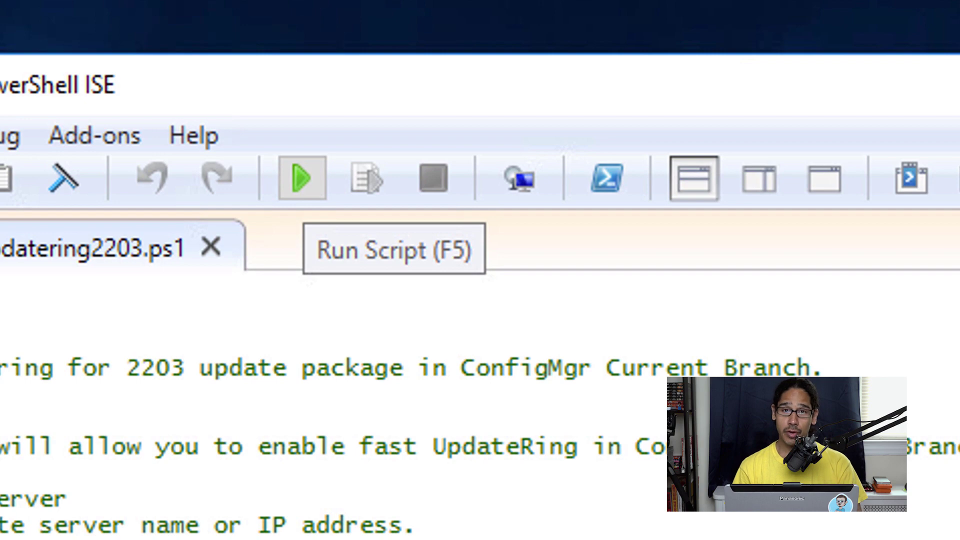
Run the early update ring script with bj-sccm.btnhd.edu as the site server.
{"action": "key", "text": "F5"}
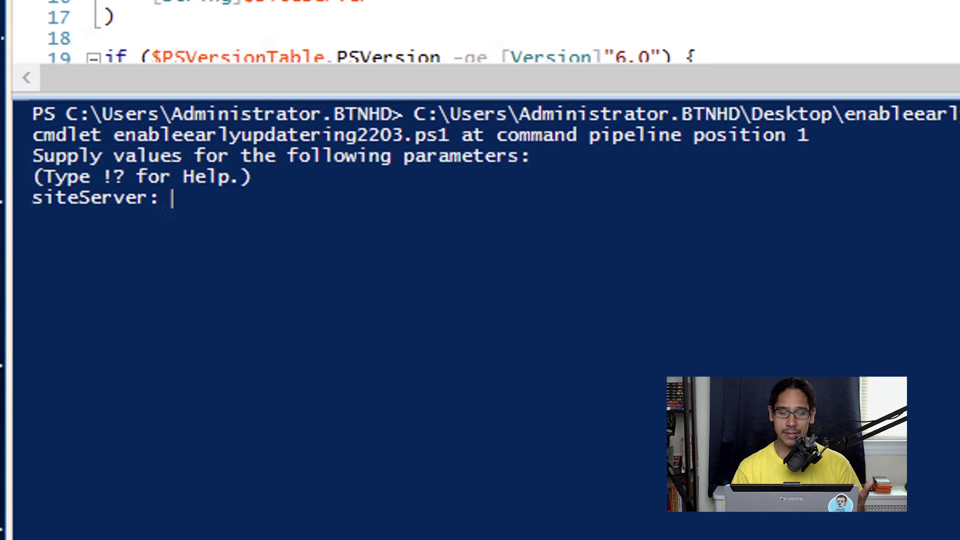
{"action": "type", "text": "bj-sccm.btnhd.edu"}
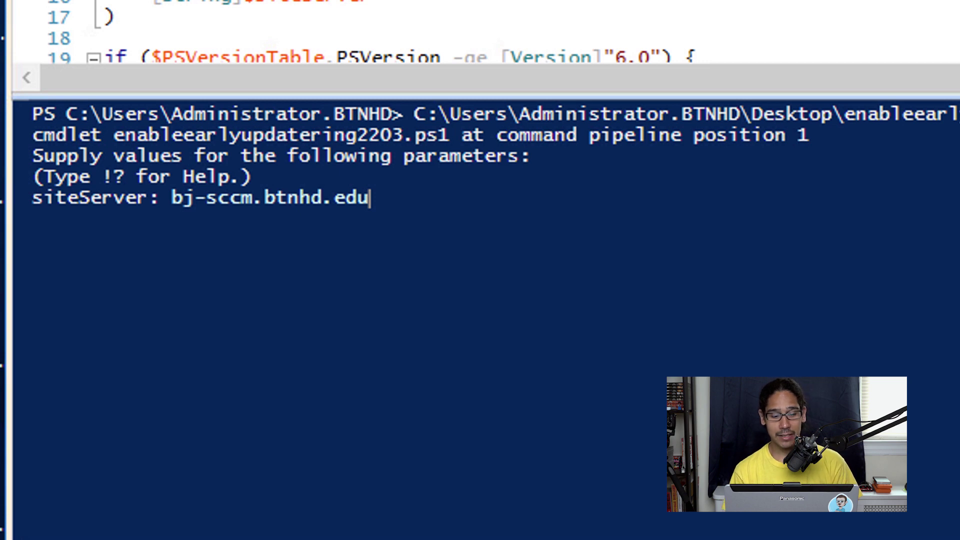
{"action": "key", "text": "Return"}
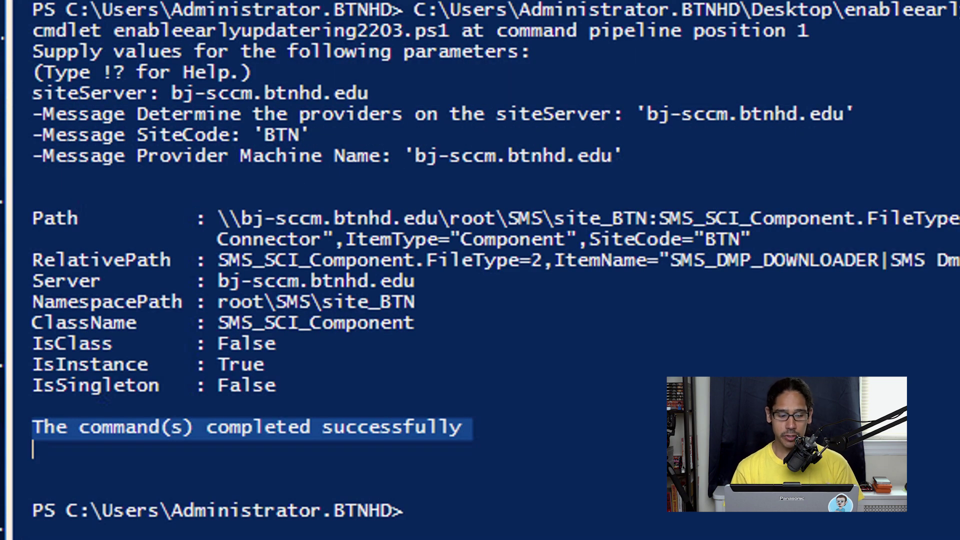
{"action": "key", "text": "super"}
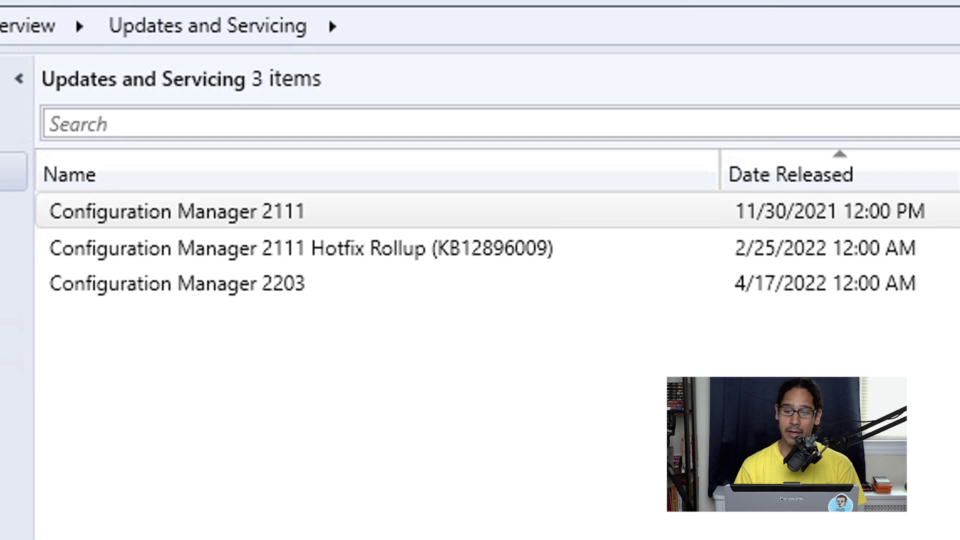
Check the actions offered for the Configuration Manager 2203 update without choosing any.
{"action": "right_click", "coordinate": [450, 285]}
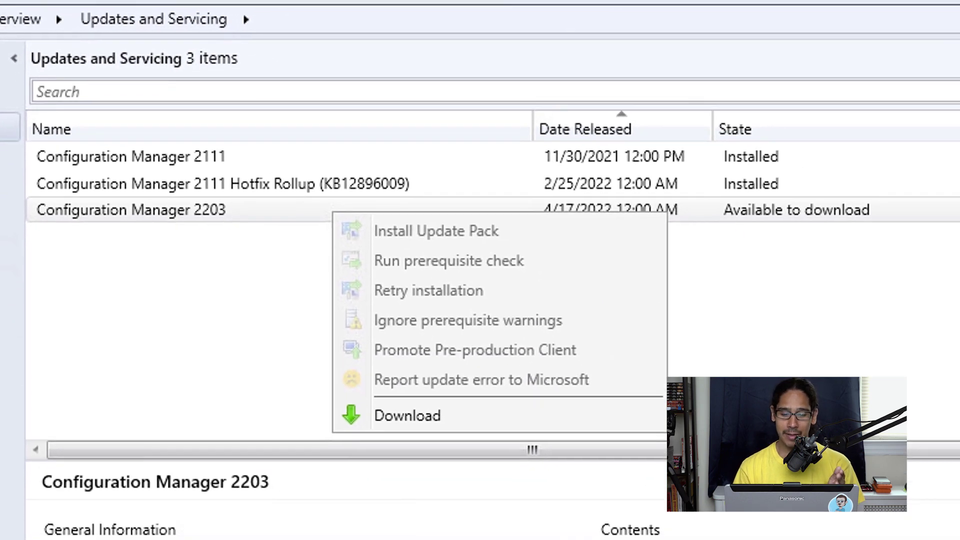
{"action": "key", "text": "Escape"}
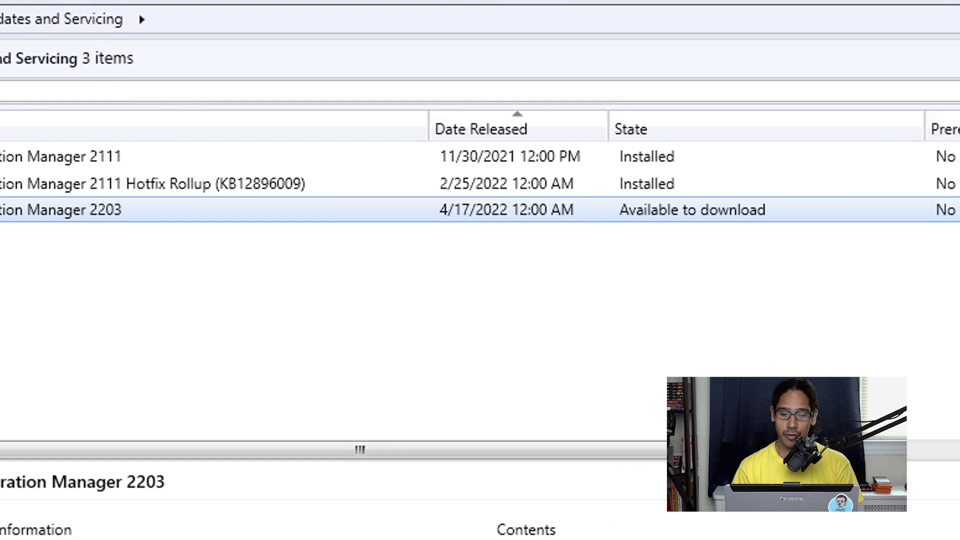
Add the Package Guid column to the Updates and Servicing list.
{"action": "right_click", "coordinate": [945, 129]}
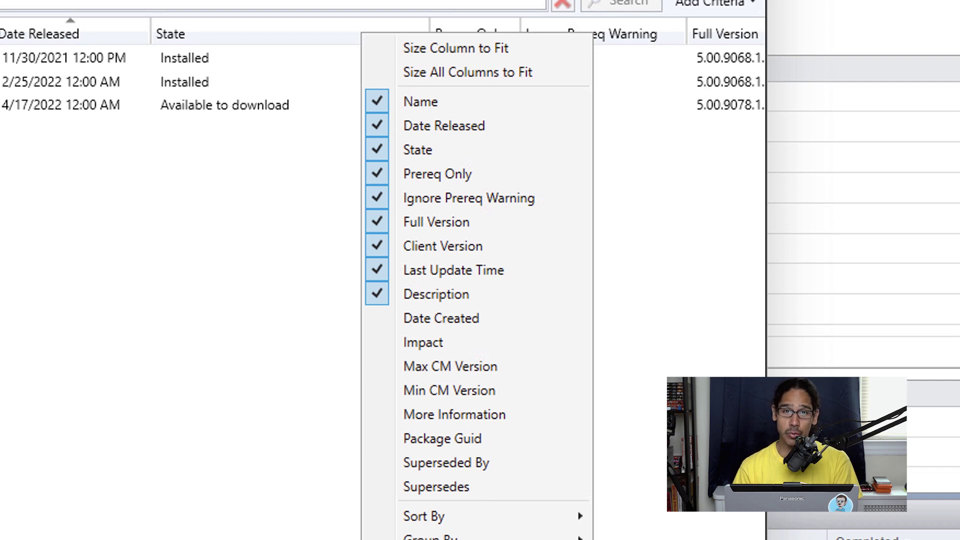
{"action": "left_click", "coordinate": [442, 438]}
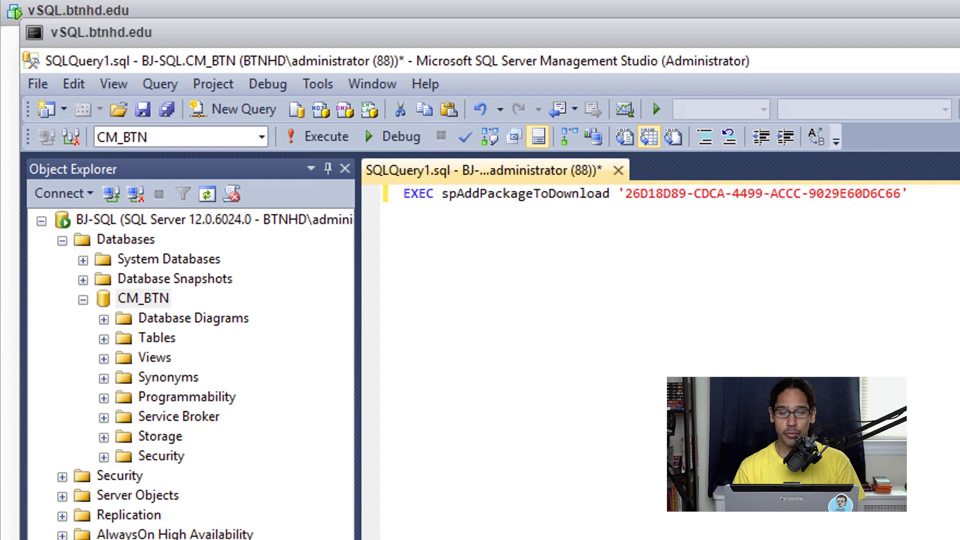
Execute EXEC spAddPackageToDownload with the 2203 package GUID in the CM_BTN query.
{"action": "key", "text": "F5"}
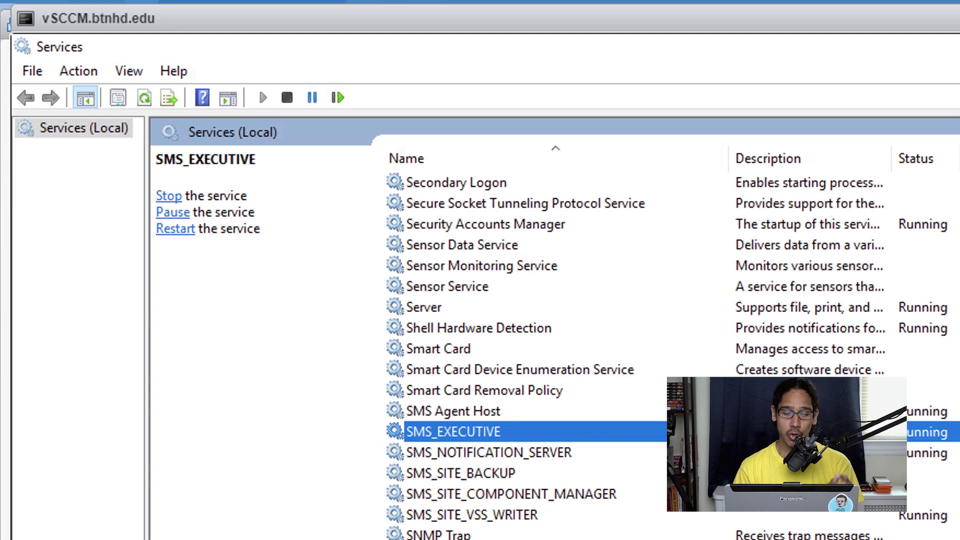
Stop the SMS_EXECUTIVE service from the Services list.
{"action": "right_click", "coordinate": [495, 430]}
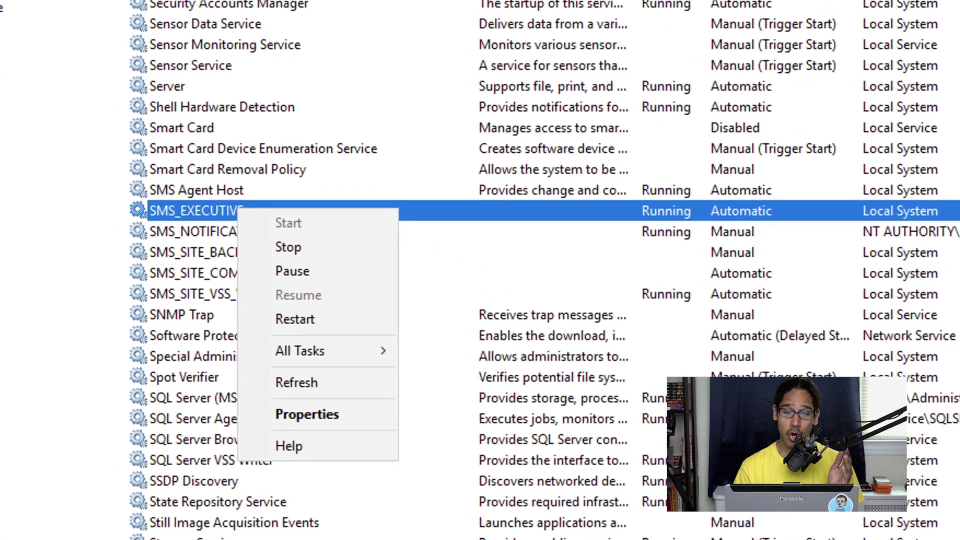
{"action": "left_click", "coordinate": [278, 241]}
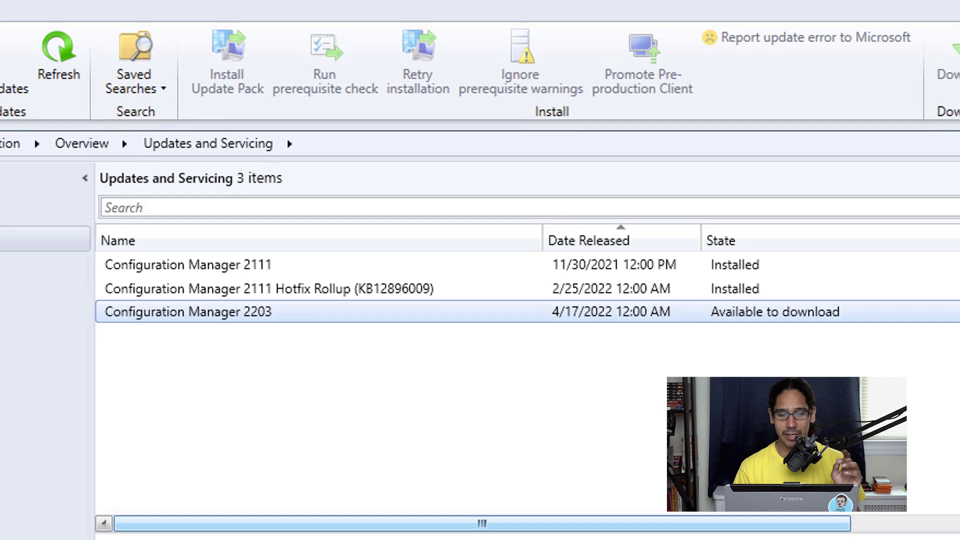
Refresh Updates and Servicing, then select the Ready-to-install 2203 update and show its actions.
{"action": "key", "text": "F5"}
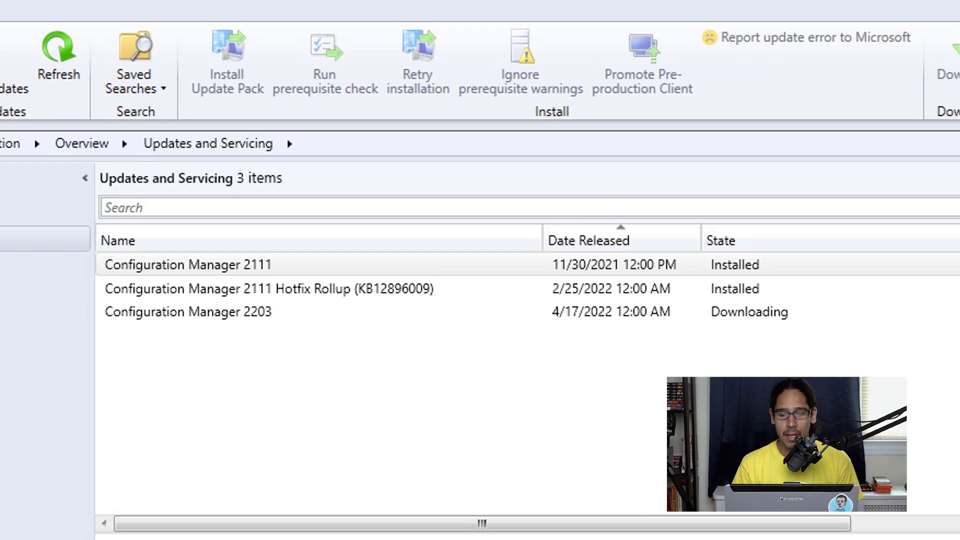
{"action": "left_click", "coordinate": [188, 311]}
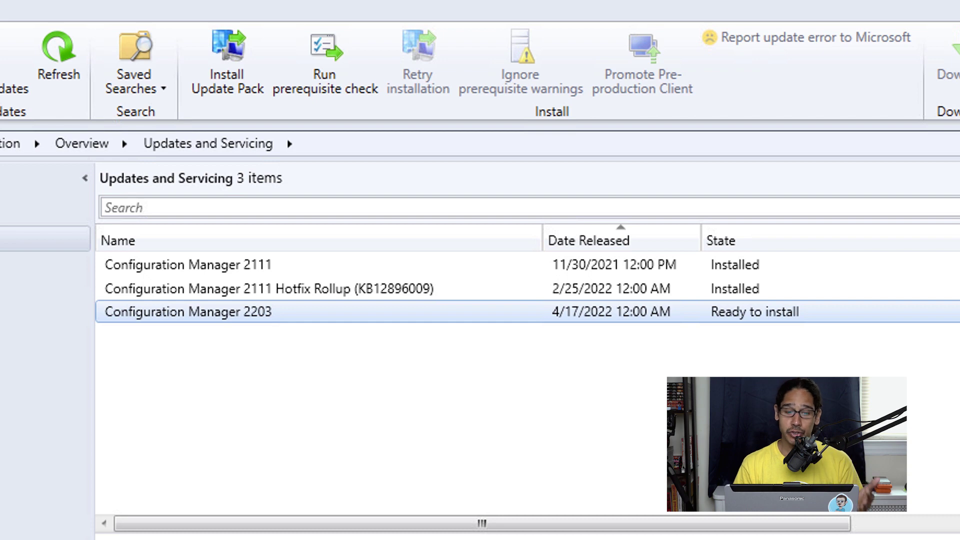
{"action": "right_click", "coordinate": [425, 313]}
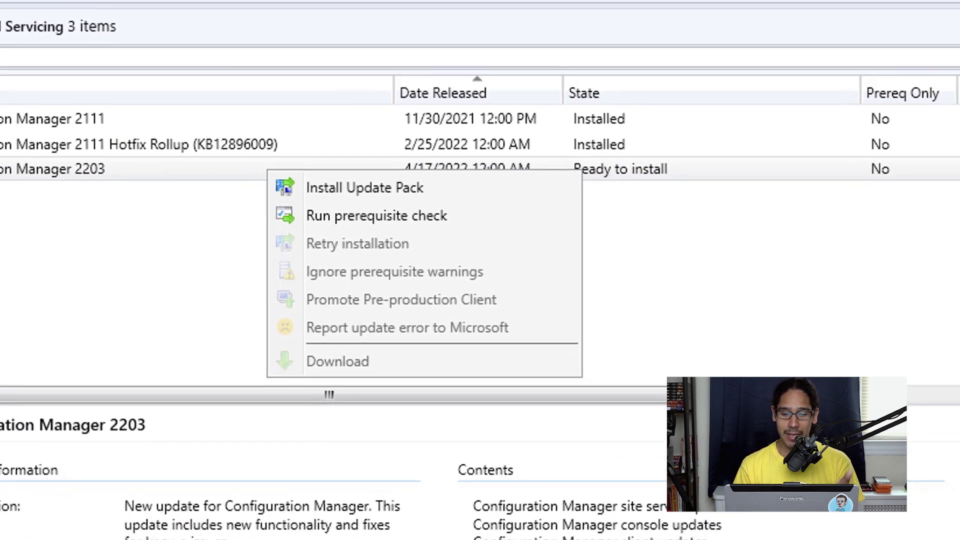
Launch the 2203 update pack installation, keeping the default features and client update options.
{"action": "left_click", "coordinate": [364, 187]}
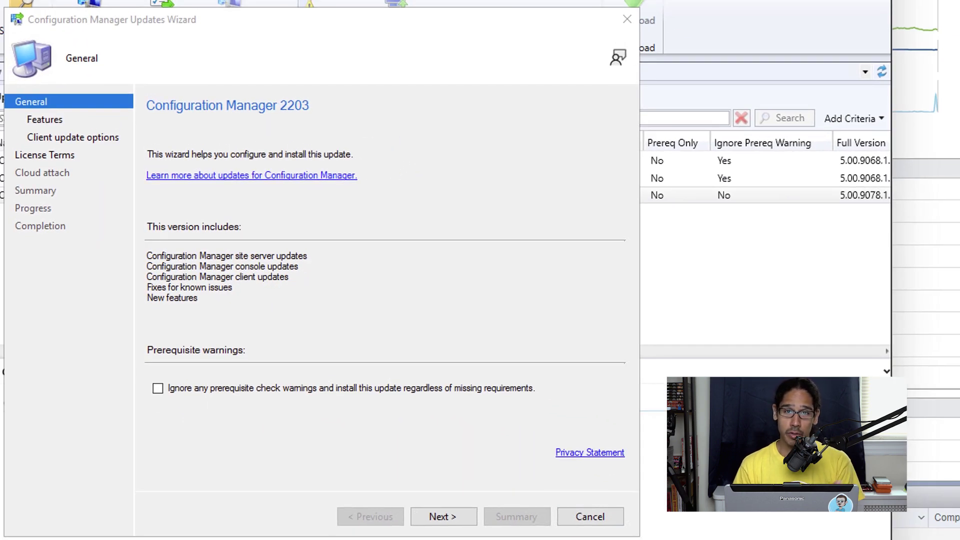
{"action": "left_click", "coordinate": [443, 517]}
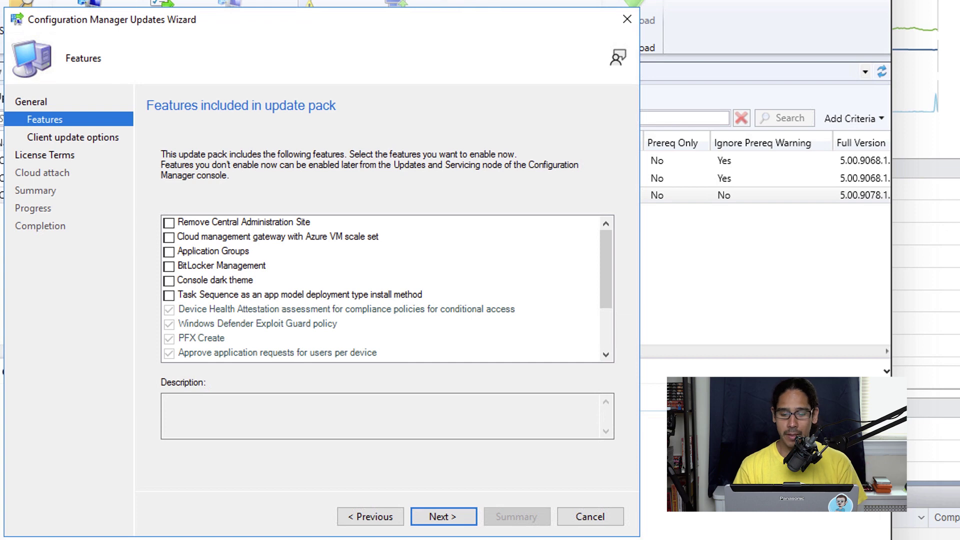
{"action": "key", "text": "Return"}
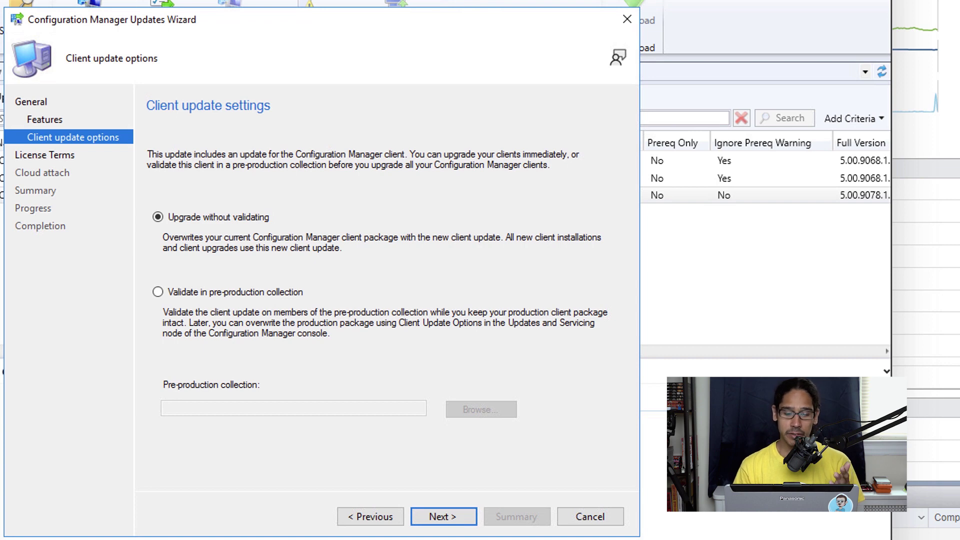
{"action": "key", "text": "Return"}
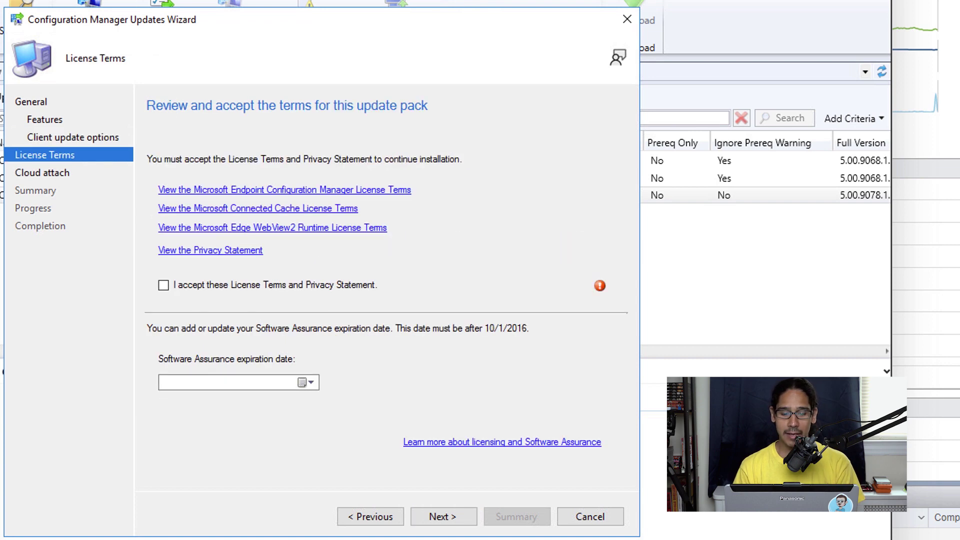
Accept the license terms, turn off cloud attach, and finish the update wizard.
{"action": "key", "text": "space"}
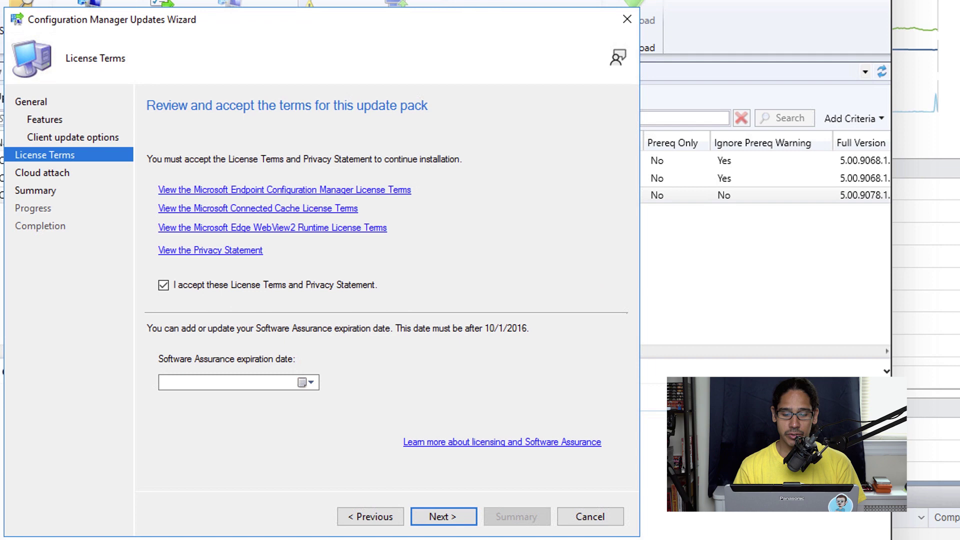
{"action": "key", "text": "Return"}
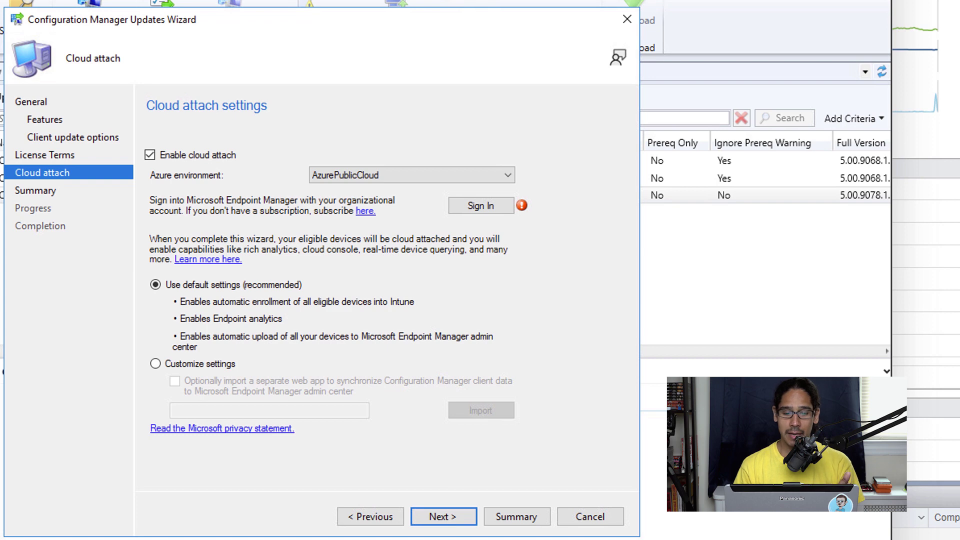
{"action": "key", "text": "space"}
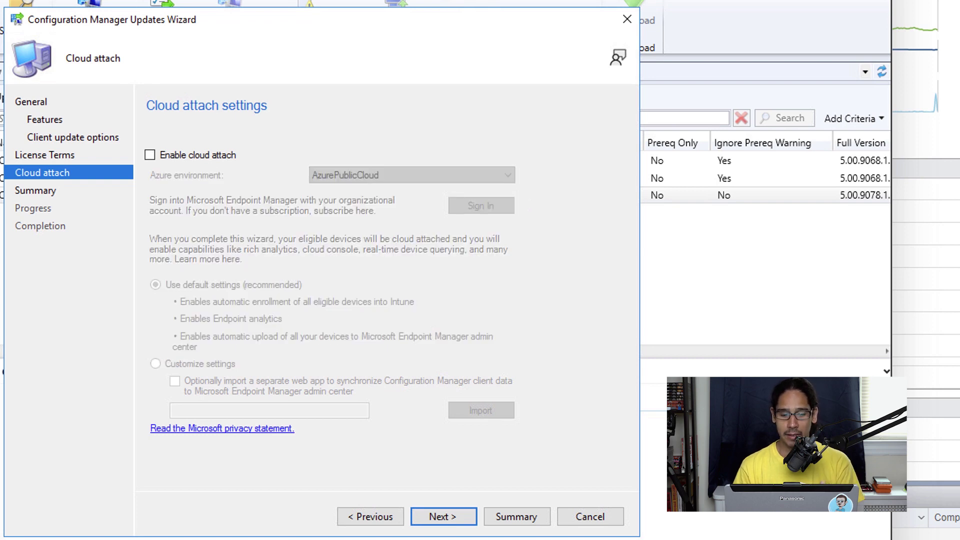
{"action": "key", "text": "Return"}
{"action": "key", "text": "Return"}
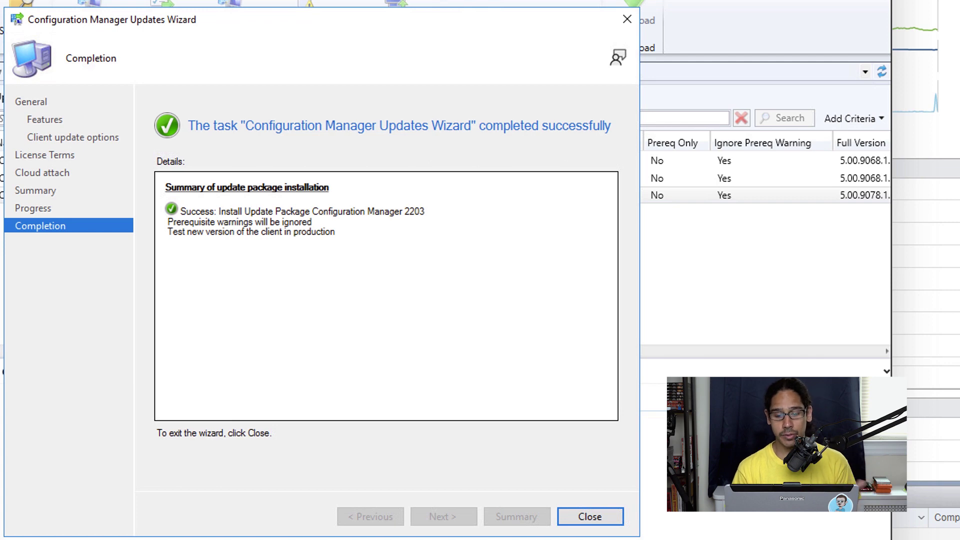
{"action": "key", "text": "Return"}
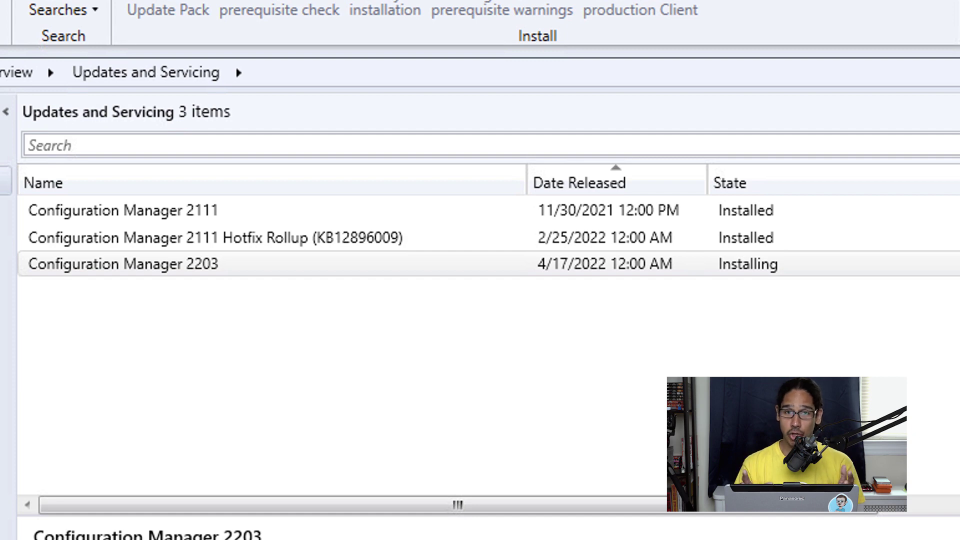
Select the Configuration Manager 2203 update and view its detailed installation status.
{"action": "left_click", "coordinate": [123, 263]}
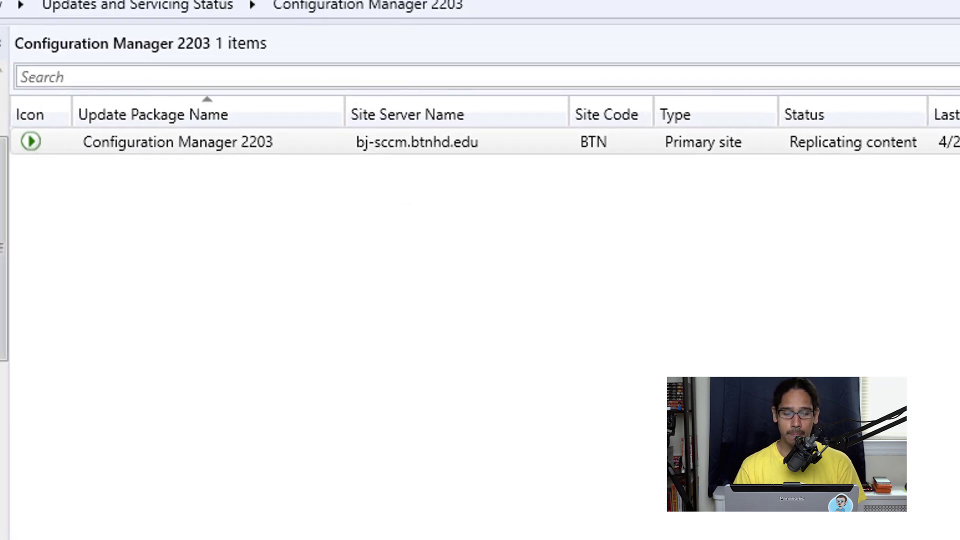
{"action": "right_click", "coordinate": [317, 142]}
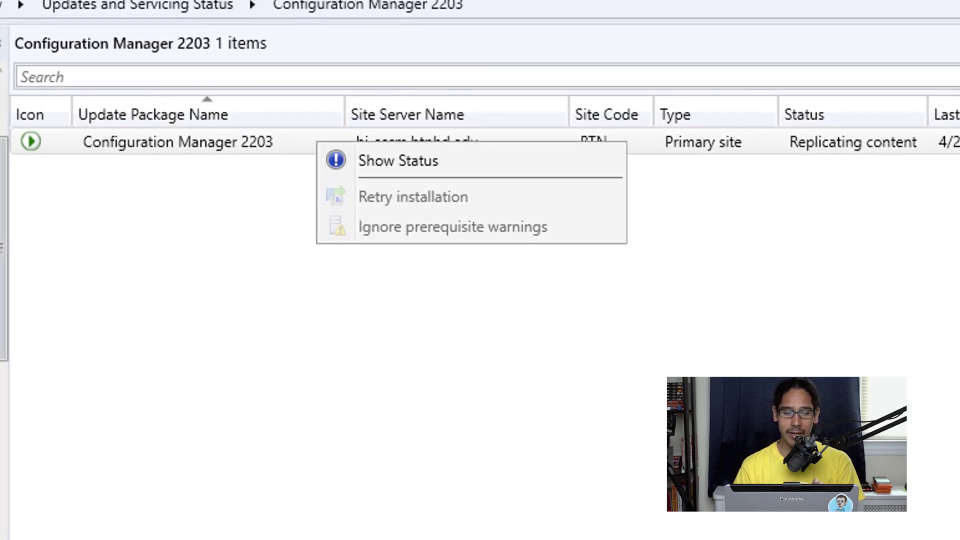
{"action": "left_click", "coordinate": [398, 161]}
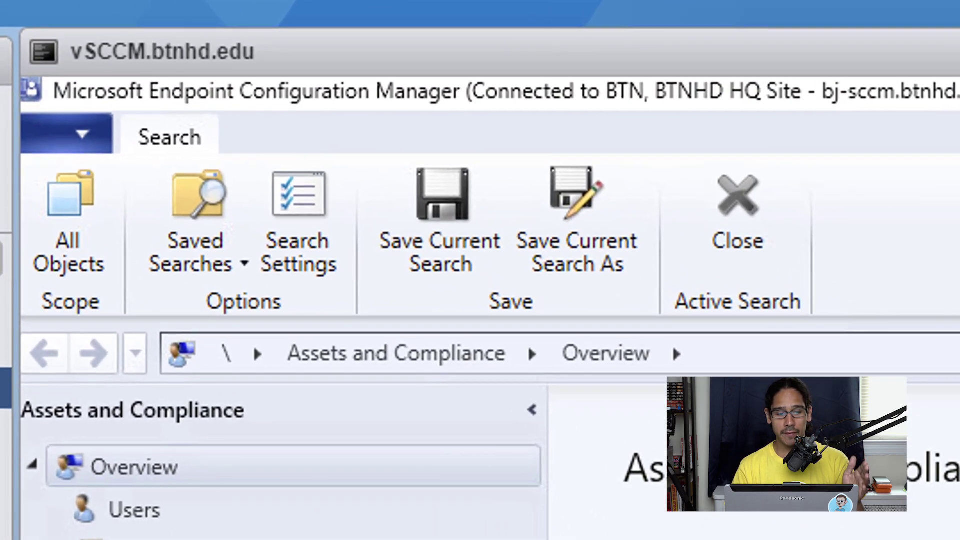
Check About Configuration Manager to confirm the site runs version 2203, then close it.
{"action": "key", "text": "alt+f"}
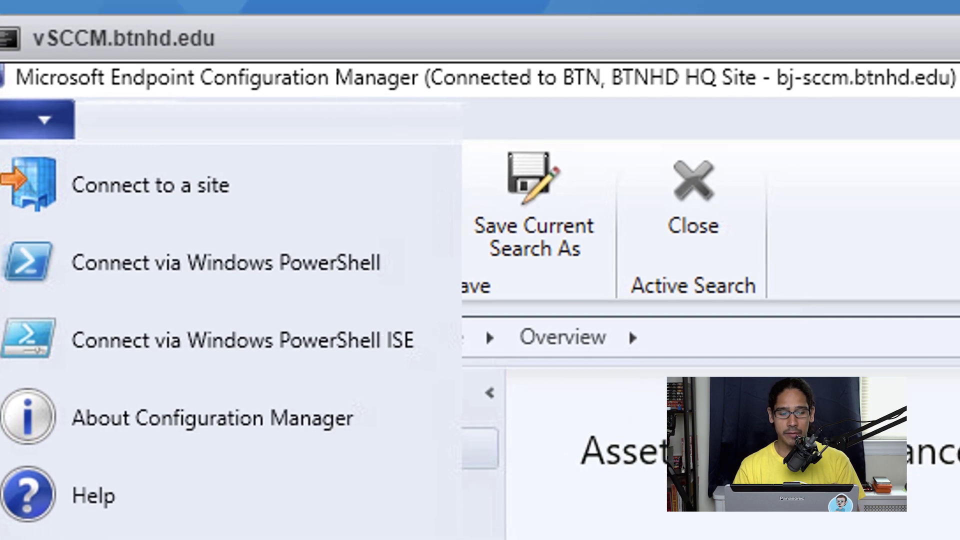
{"action": "key", "text": "a"}
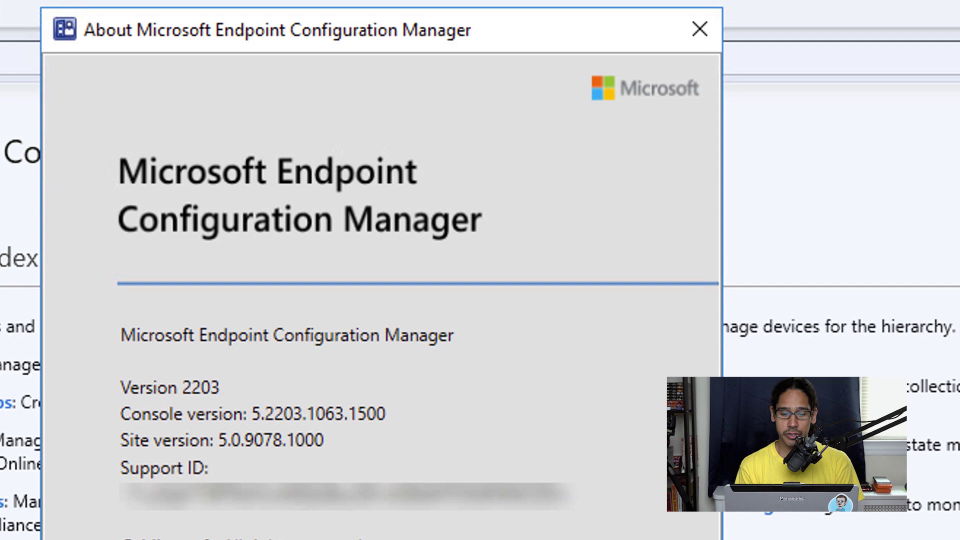
{"action": "key", "text": "Escape"}
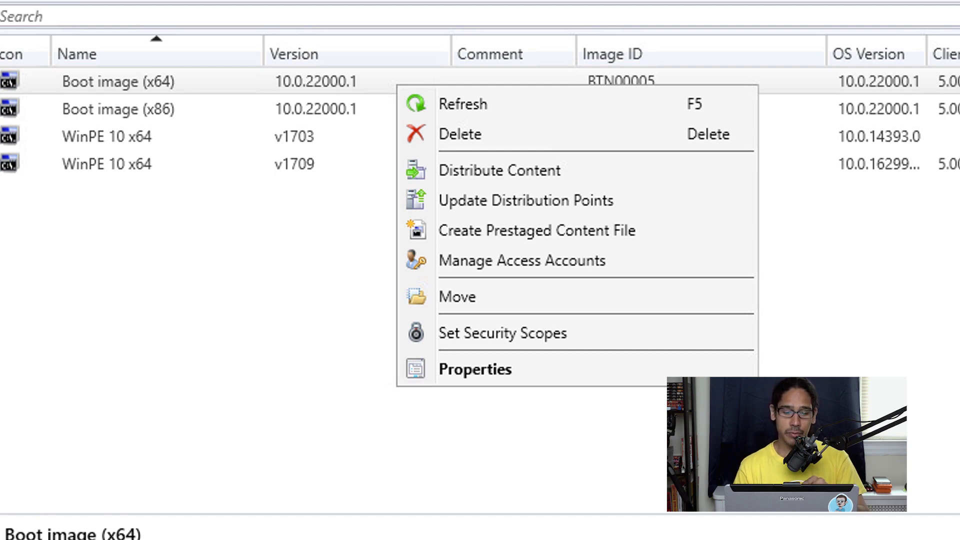
Push Boot image (x64) to the distribution points, accepting the wizard's default settings.
{"action": "left_click", "coordinate": [525, 200]}
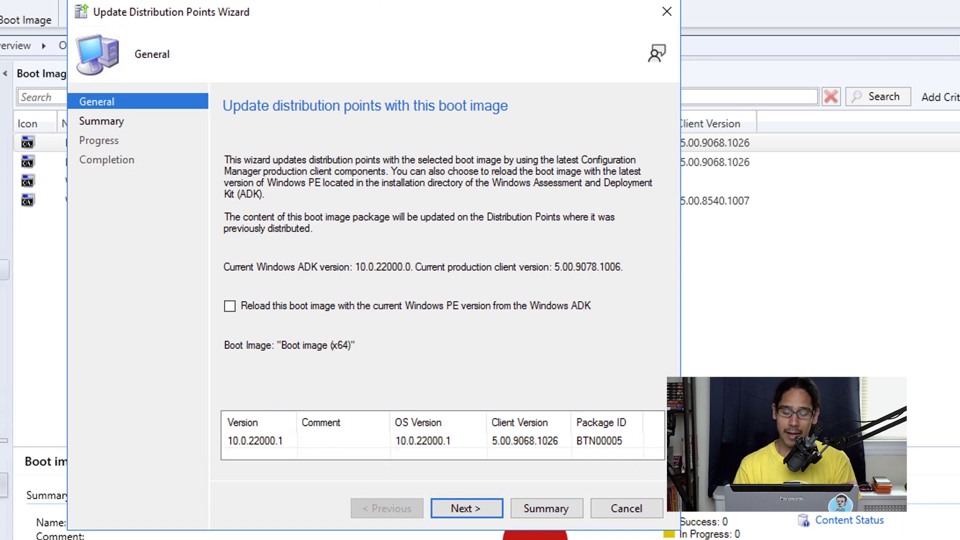
{"action": "key", "text": "Return"}
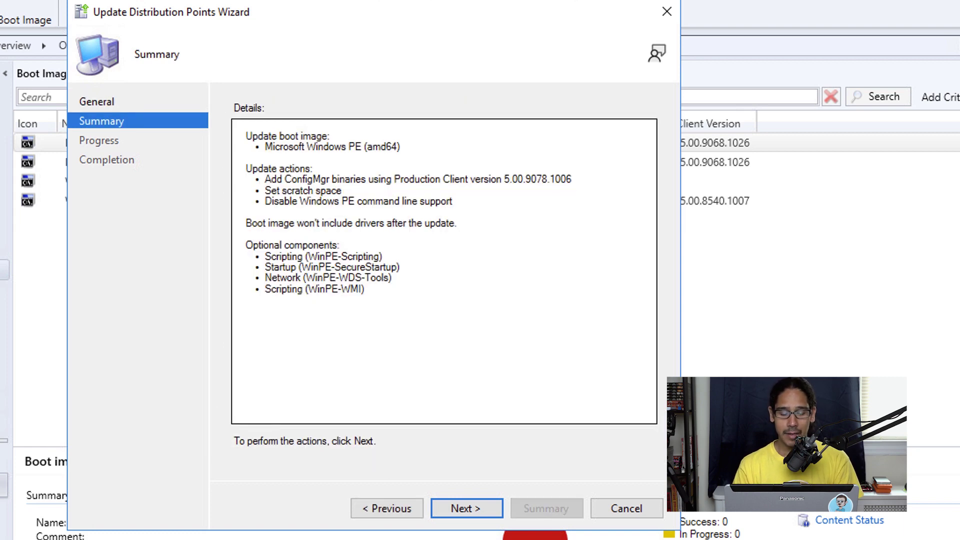
{"action": "key", "text": "Return"}
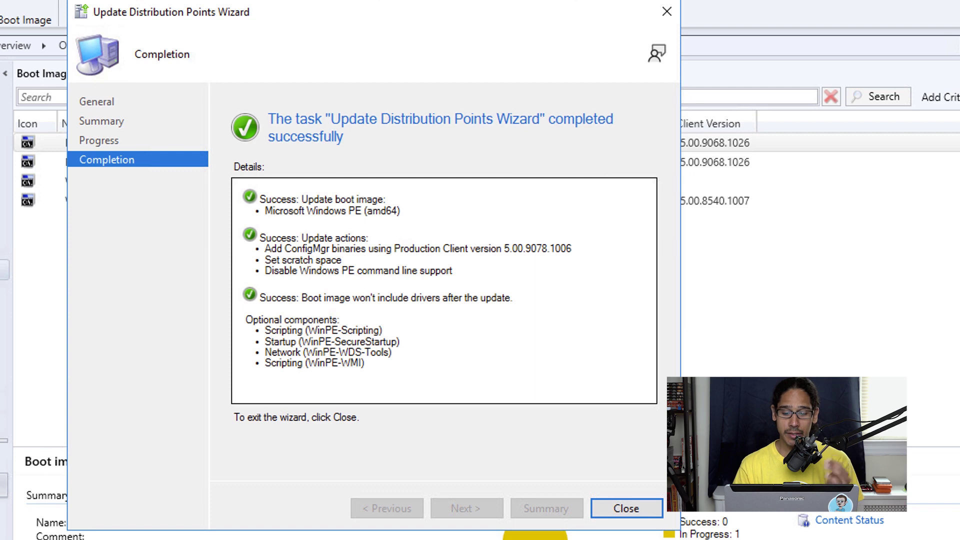
{"action": "key", "text": "Return"}
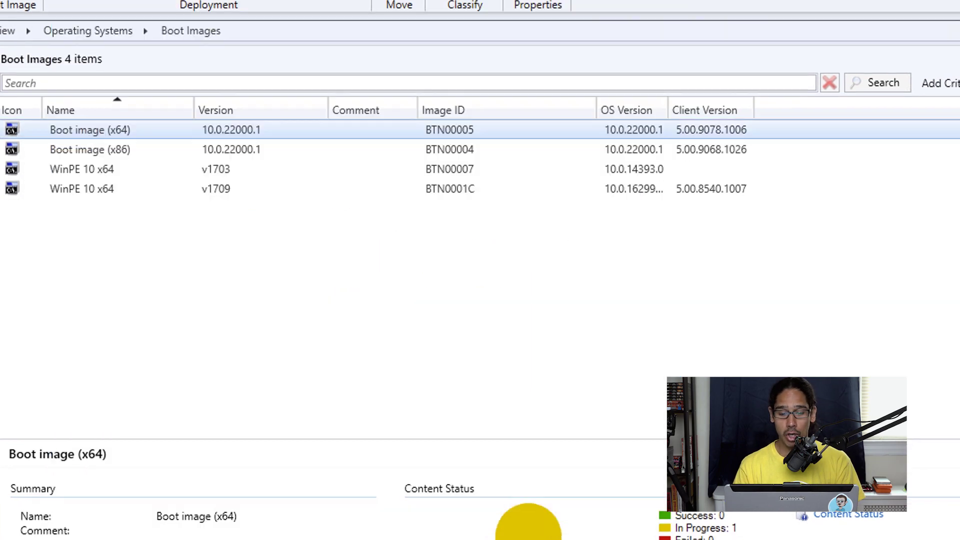